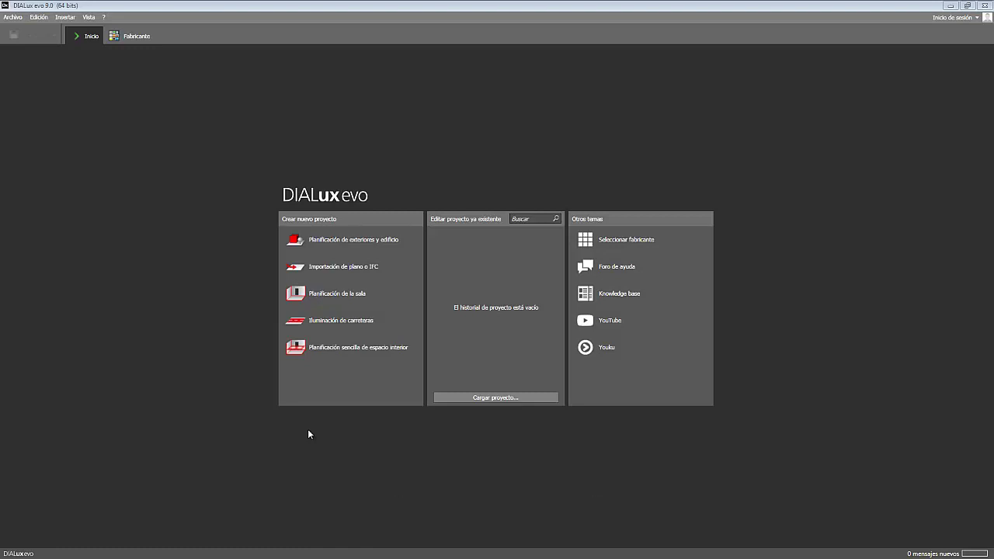
# Import Planta Nivel 1.dwg as the floor plan of a new project
pyautogui.click(371, 269)
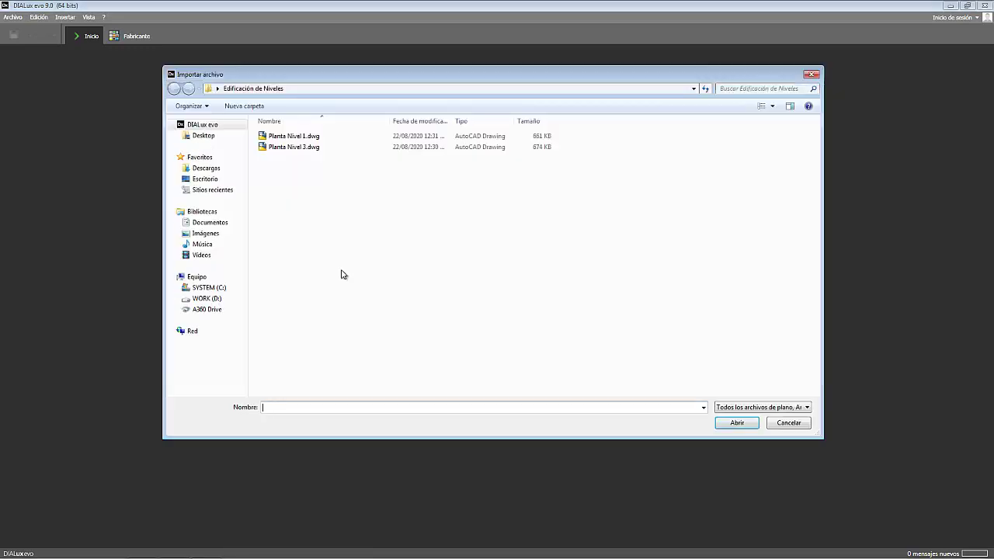
pyautogui.click(295, 136)
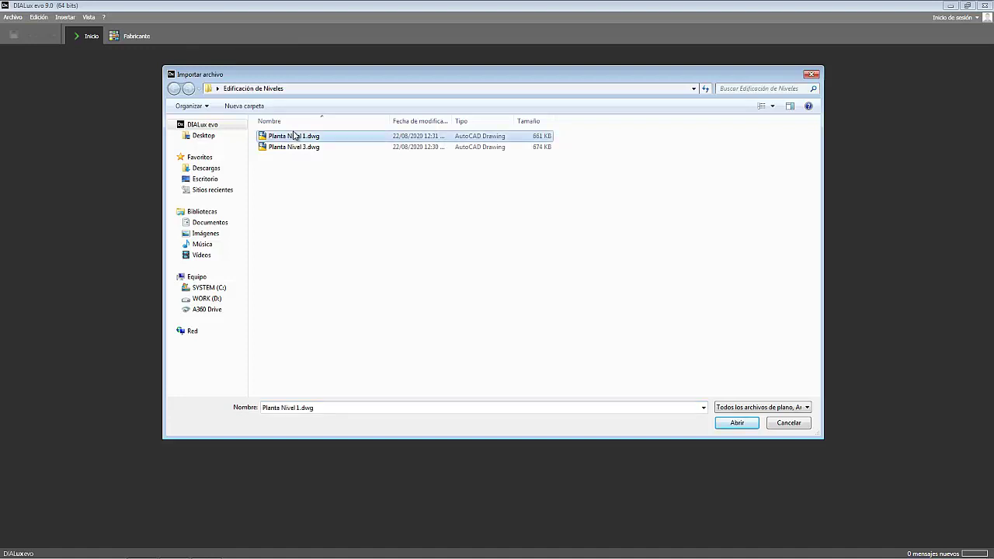
pyautogui.click(735, 423)
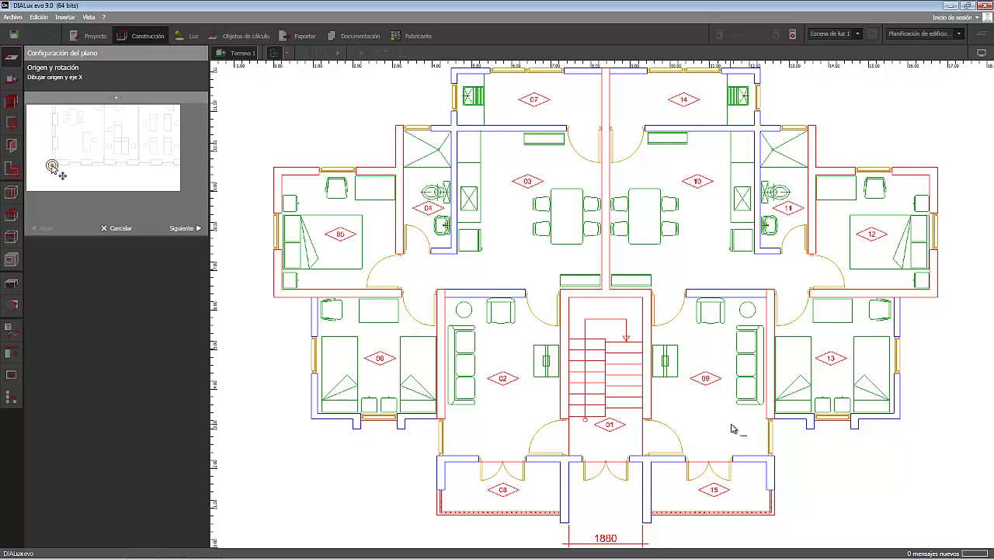
# Place the origin at the lower-left wall corner with the X axis along the bottom wall
pyautogui.click(52, 165)
pyautogui.click(313, 418)
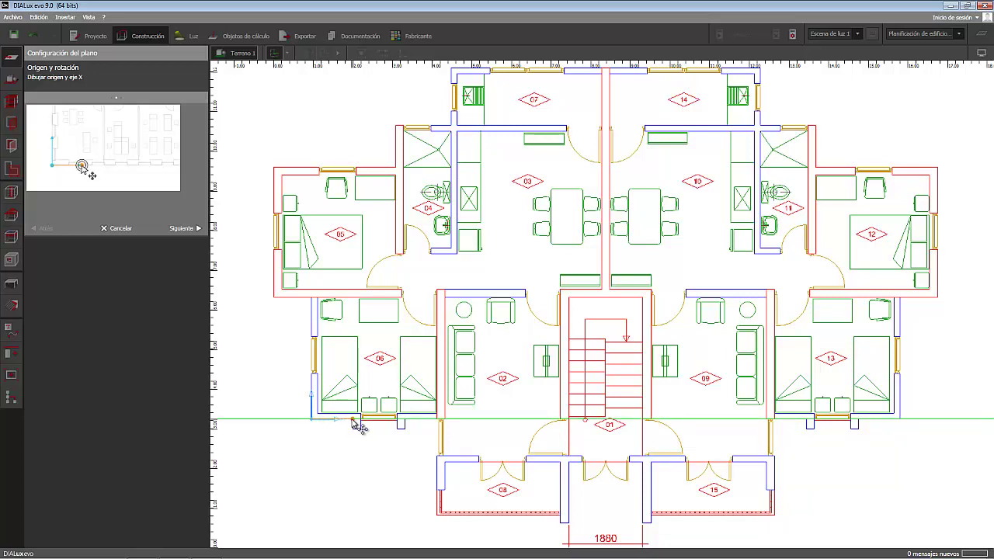
pyautogui.click(352, 420)
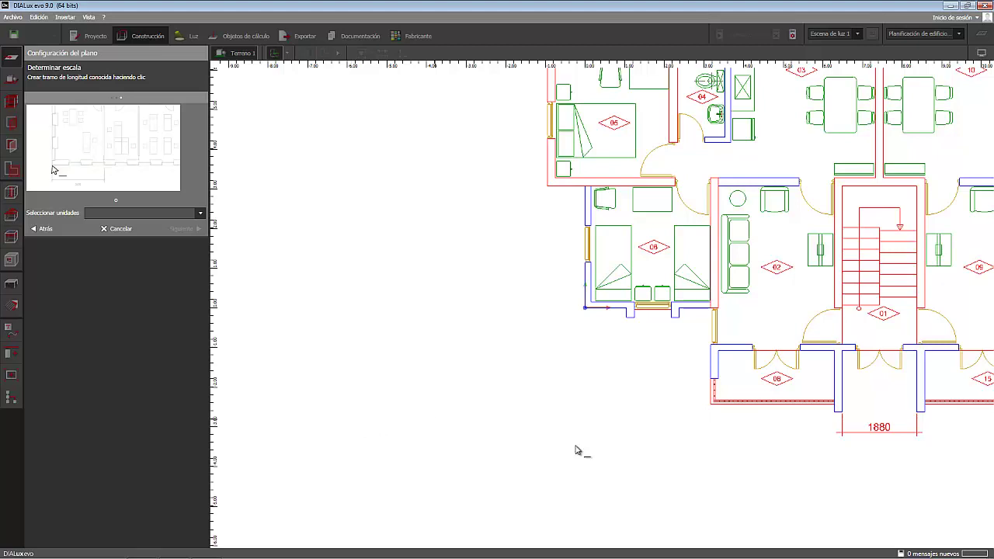
# Draw a reference across the 1880 opening between the wall corners and set it to 1.88 m
pyautogui.scroll(3, 716, 460)
pyautogui.scroll(1, 699, 449)
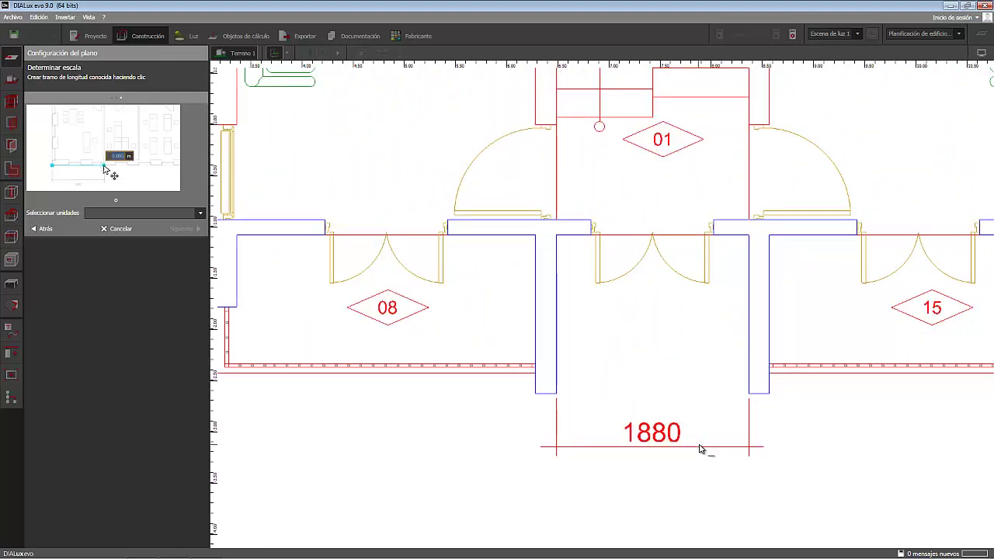
pyautogui.click(557, 395)
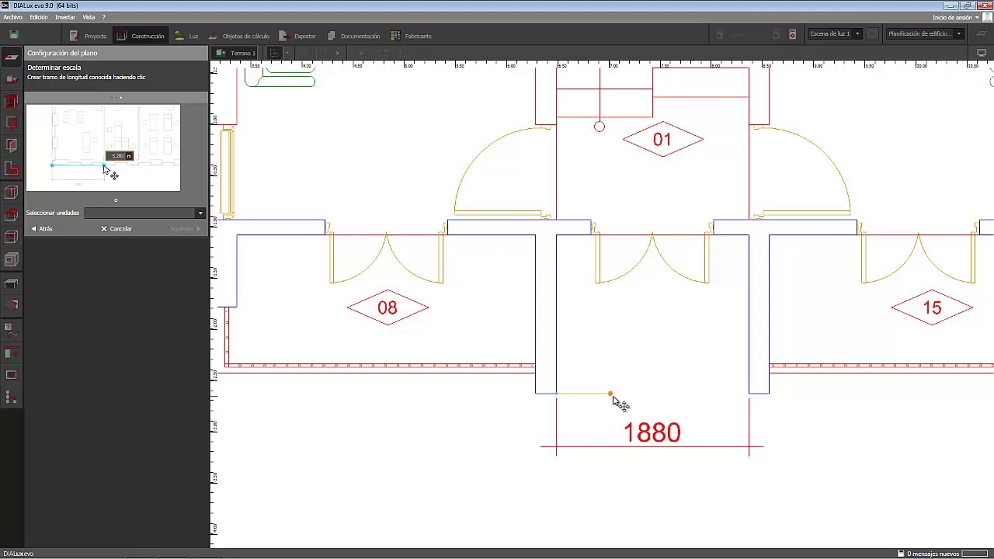
pyautogui.click(749, 394)
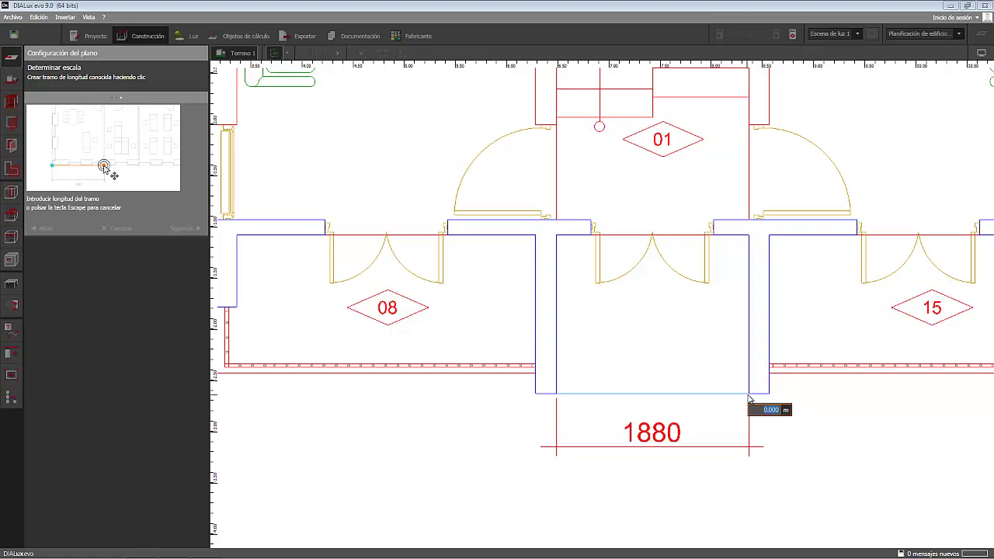
pyautogui.write('1.88')
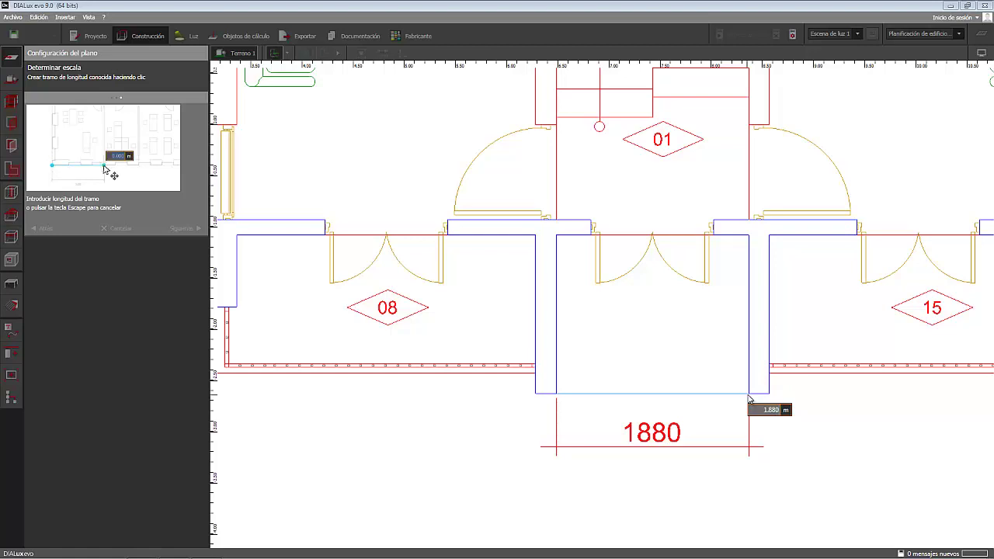
pyautogui.press('Return')
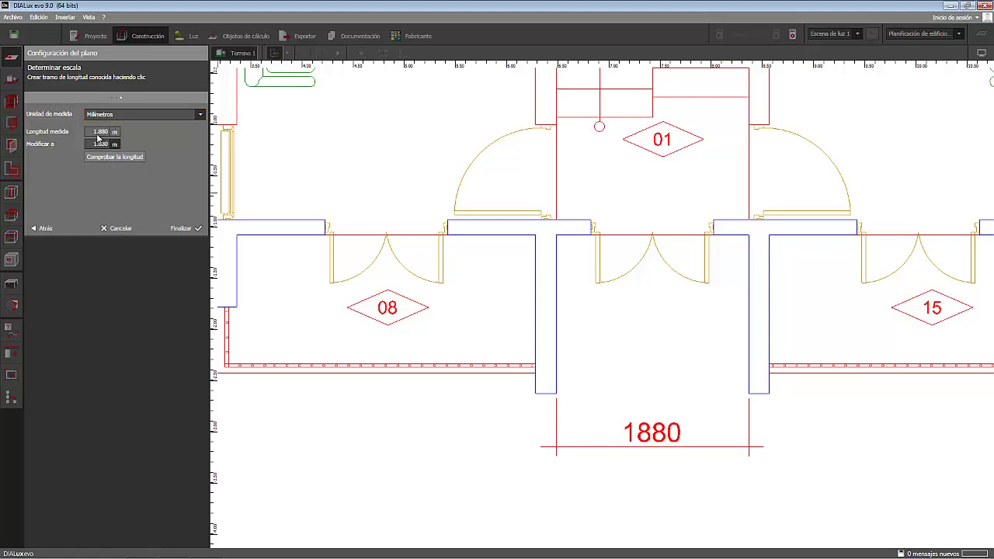
# Re-check the 1.880 m length between the wall corners and finish scaling Planta Nivel 1
pyautogui.click(90, 144)
pyautogui.click(110, 159)
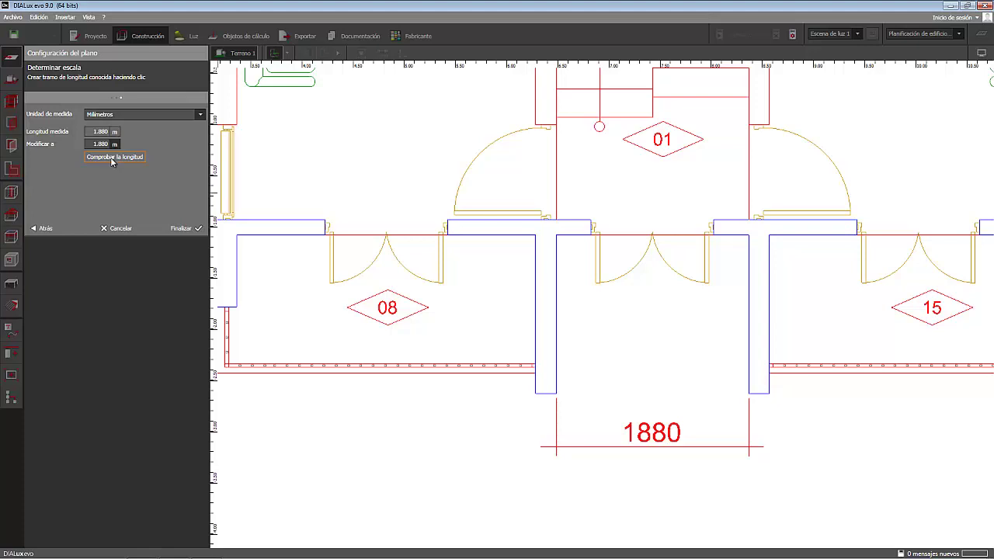
pyautogui.click(112, 158)
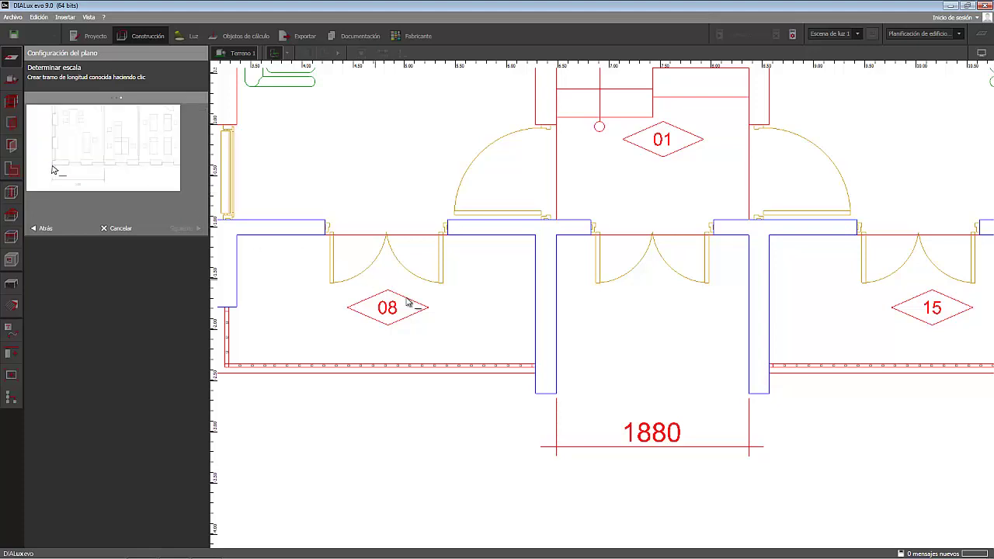
pyautogui.click(557, 393)
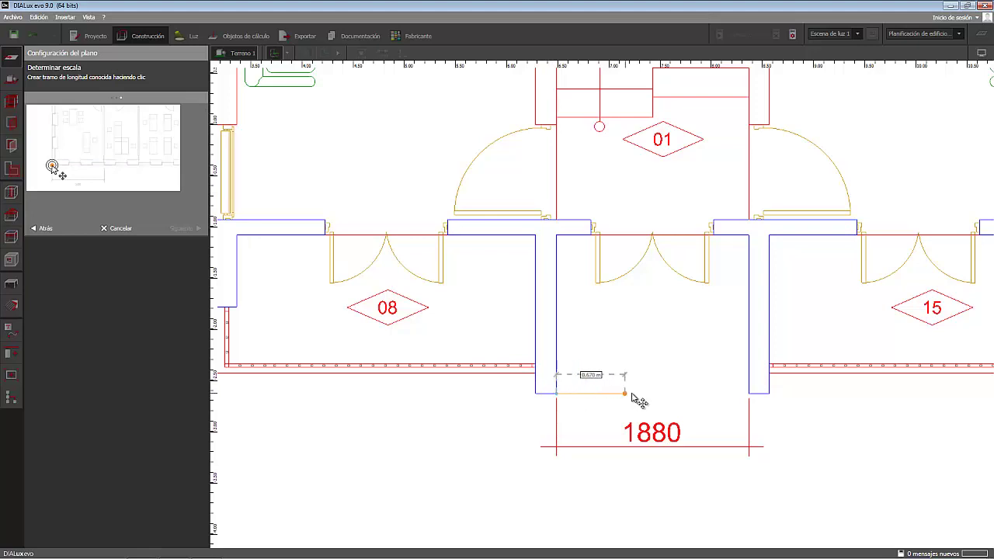
pyautogui.click(750, 398)
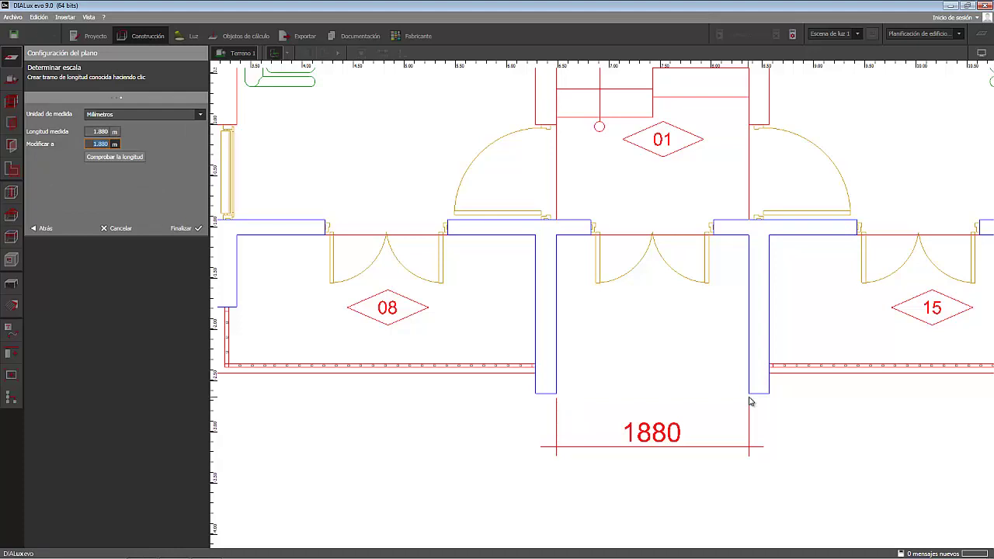
pyautogui.click(180, 230)
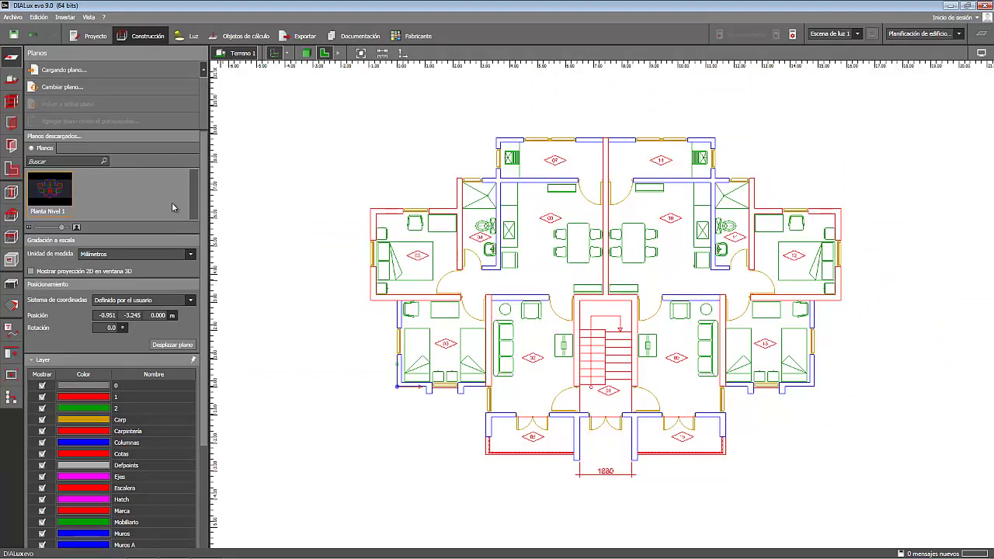
# Load Planta Nivel 3.dwg as an additional floor plan
pyautogui.click(144, 73)
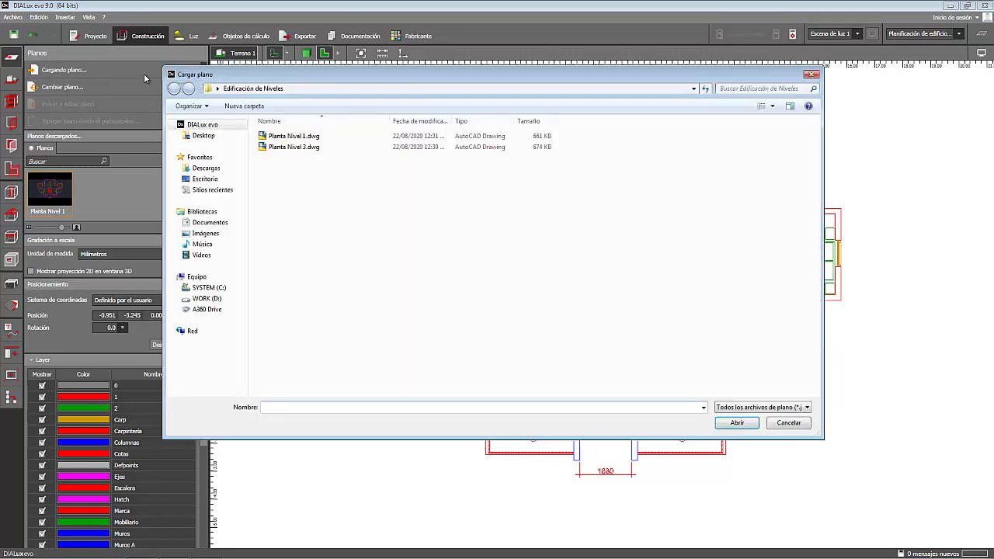
pyautogui.click(282, 149)
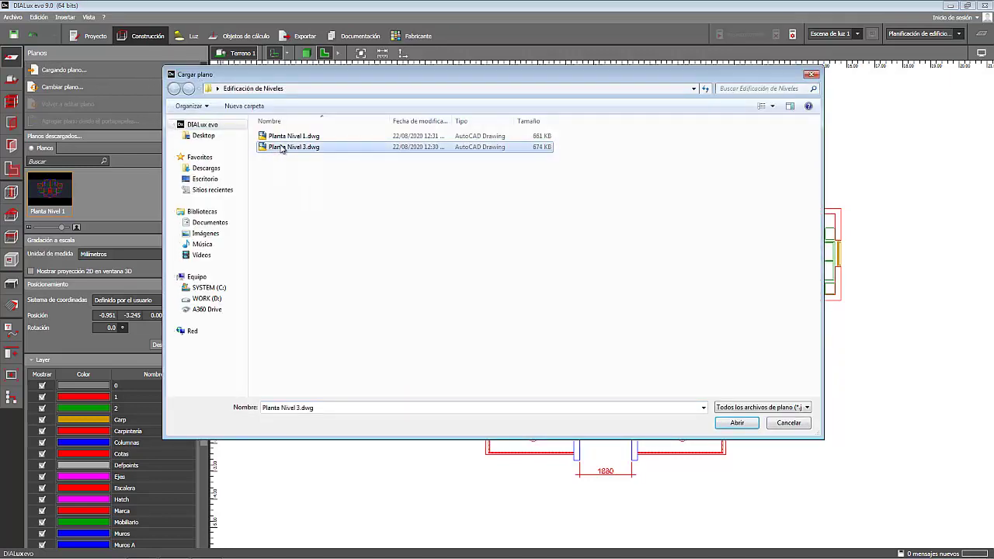
pyautogui.click(725, 425)
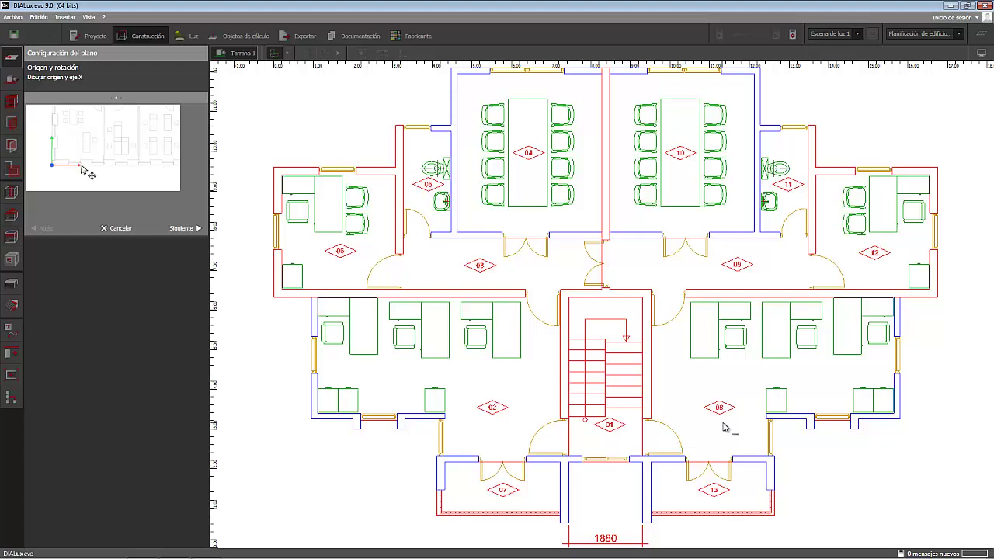
# Place Planta Nivel 3's origin at the lower-left wall corner with a horizontal X axis
pyautogui.click(312, 420)
pyautogui.click(354, 422)
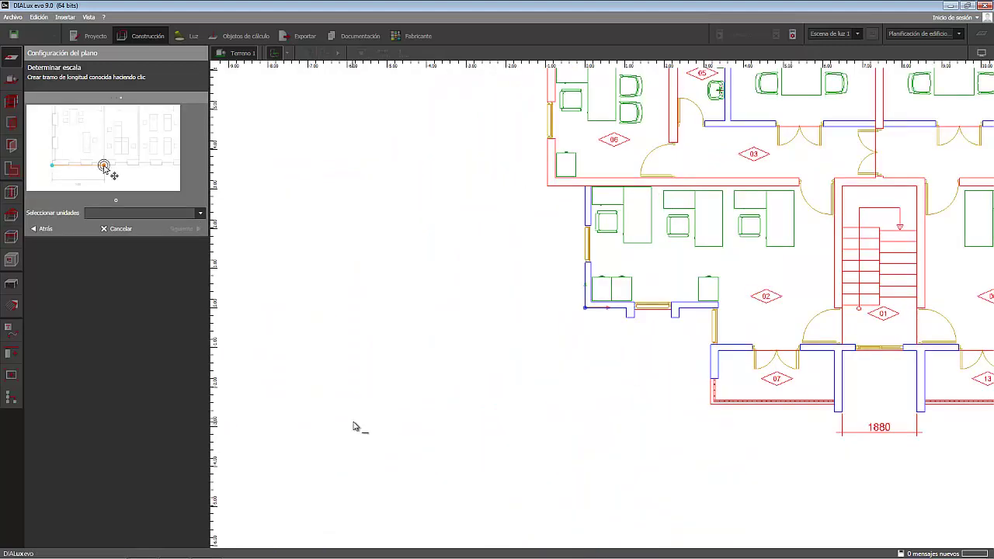
# Set Planta Nivel 3's unit to Milímetros and finish its plan setup
pyautogui.click(200, 214)
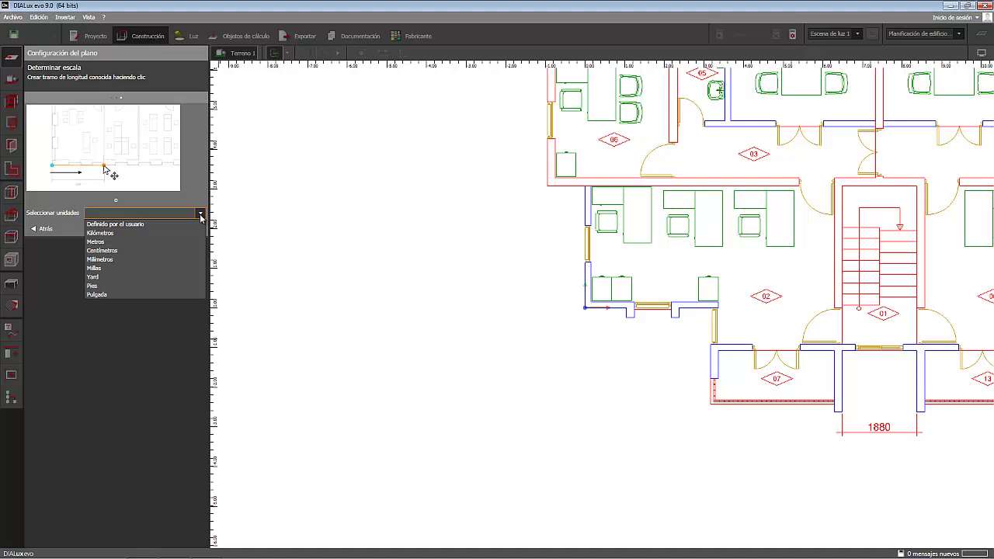
pyautogui.click(169, 260)
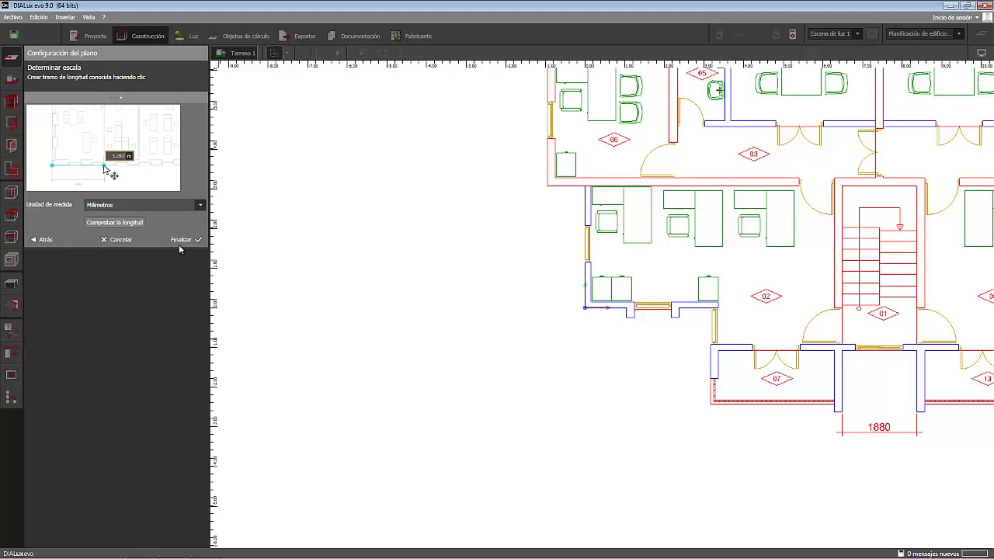
pyautogui.click(180, 240)
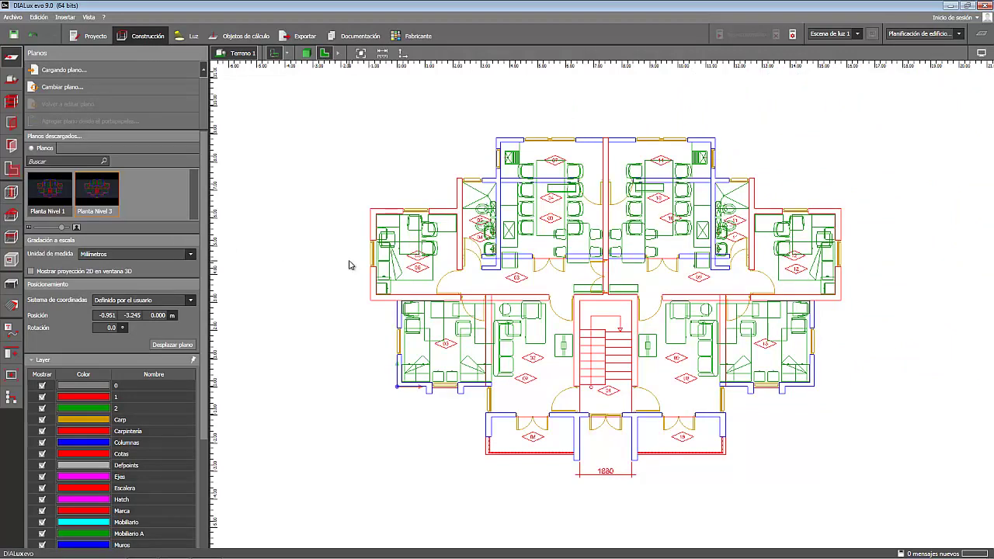
pyautogui.click(287, 53)
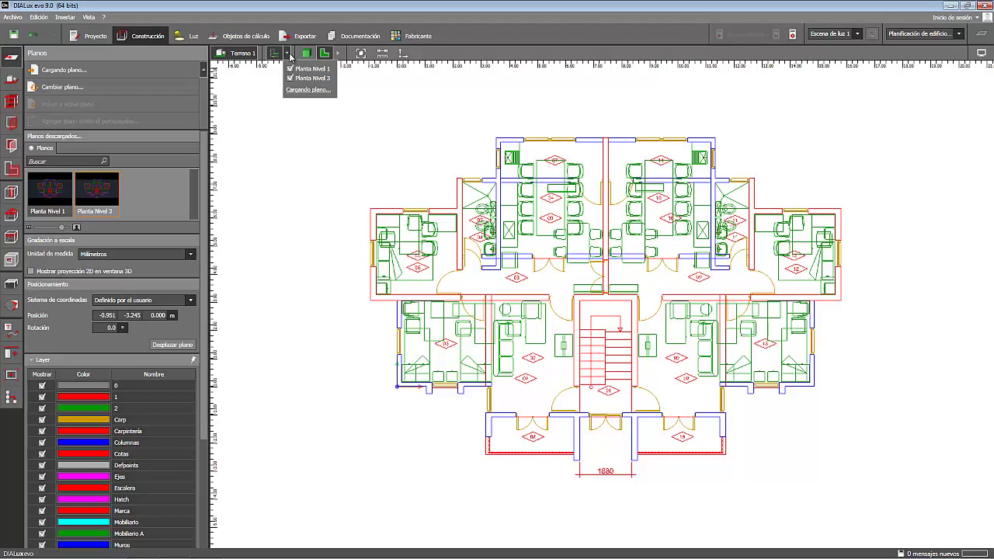
pyautogui.click(289, 56)
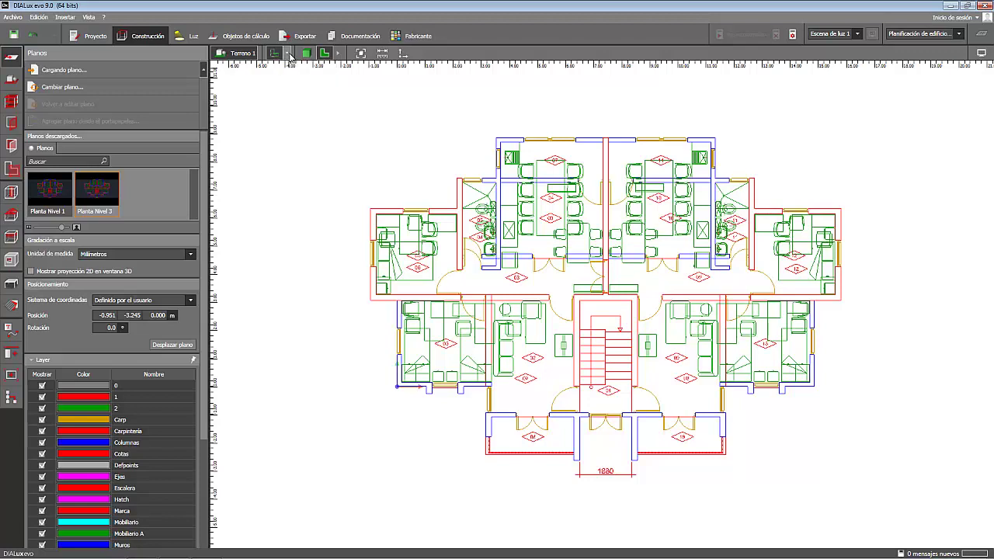